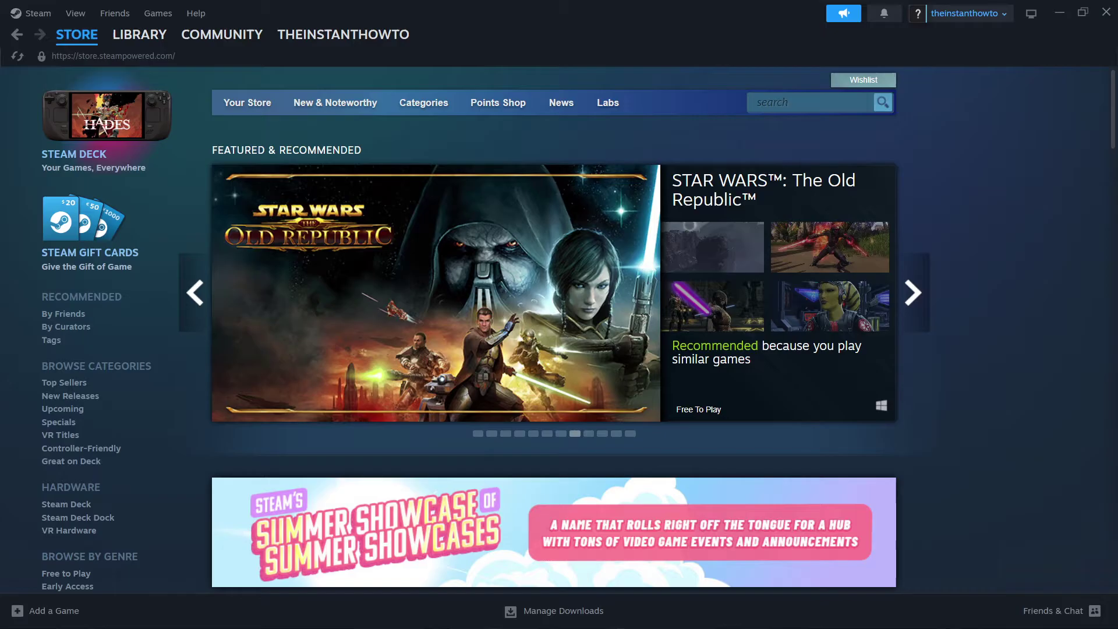
Switch to the browser, open the Steam website from the search results, and download the Windows Steam installer.
key(alt+Tab)
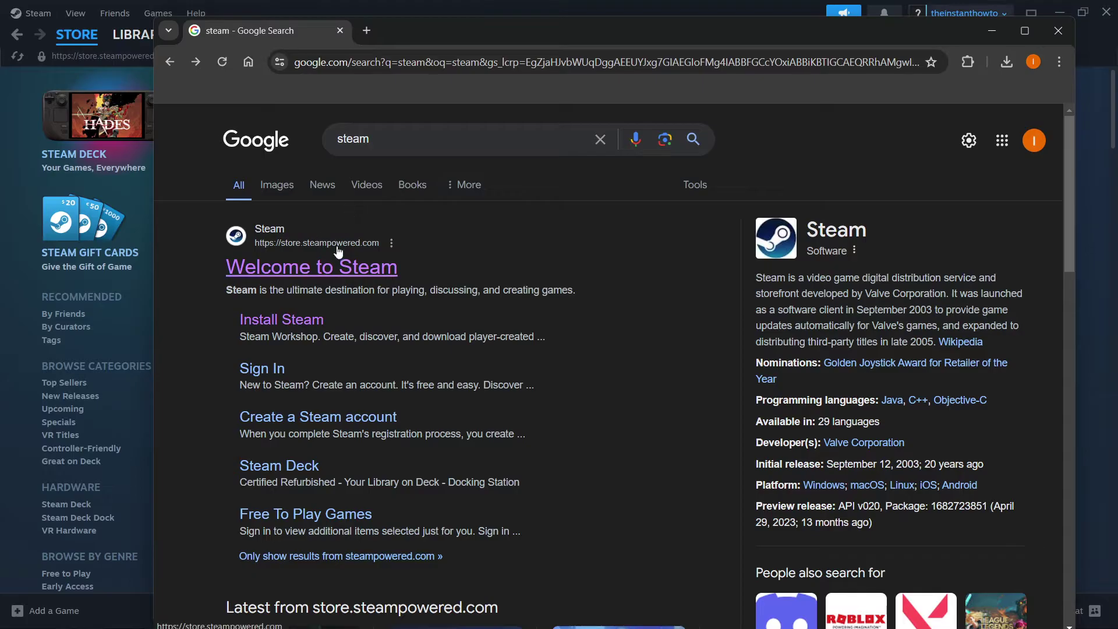
click(366, 270)
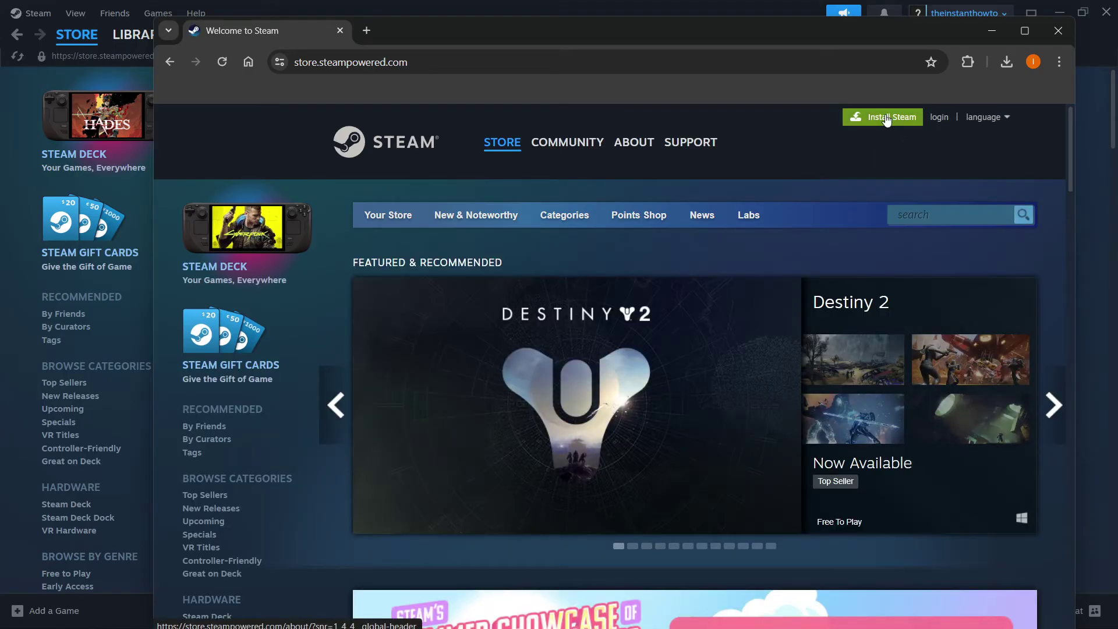
click(886, 119)
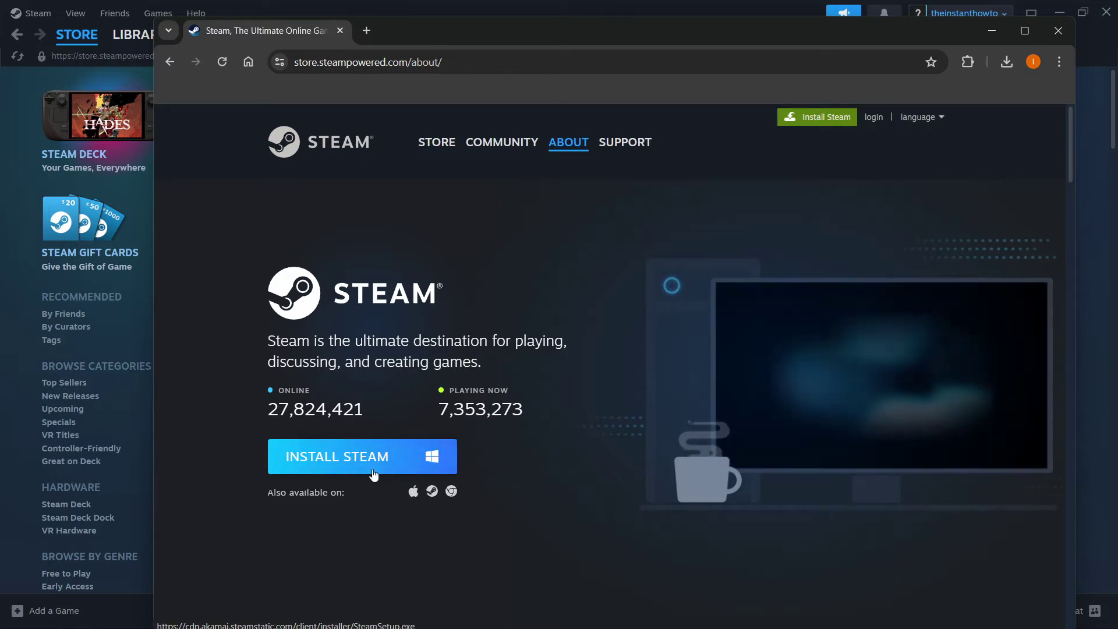
click(428, 456)
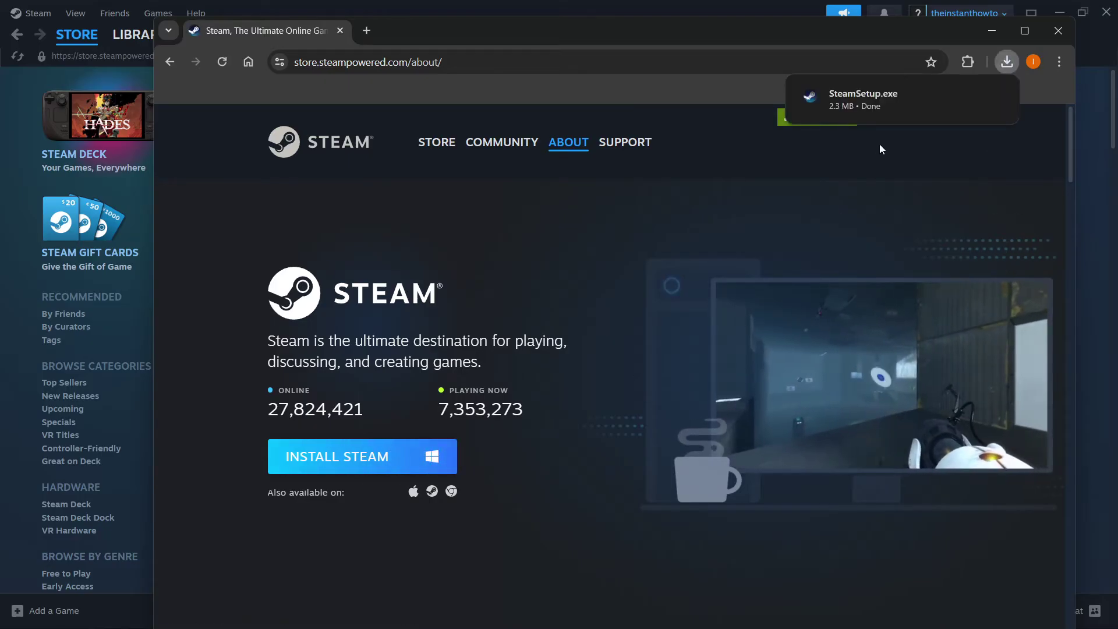
Run SteamSetup.exe with English as the language, proceed to the install location page, and close the setup without installing.
mouse_move(884, 100)
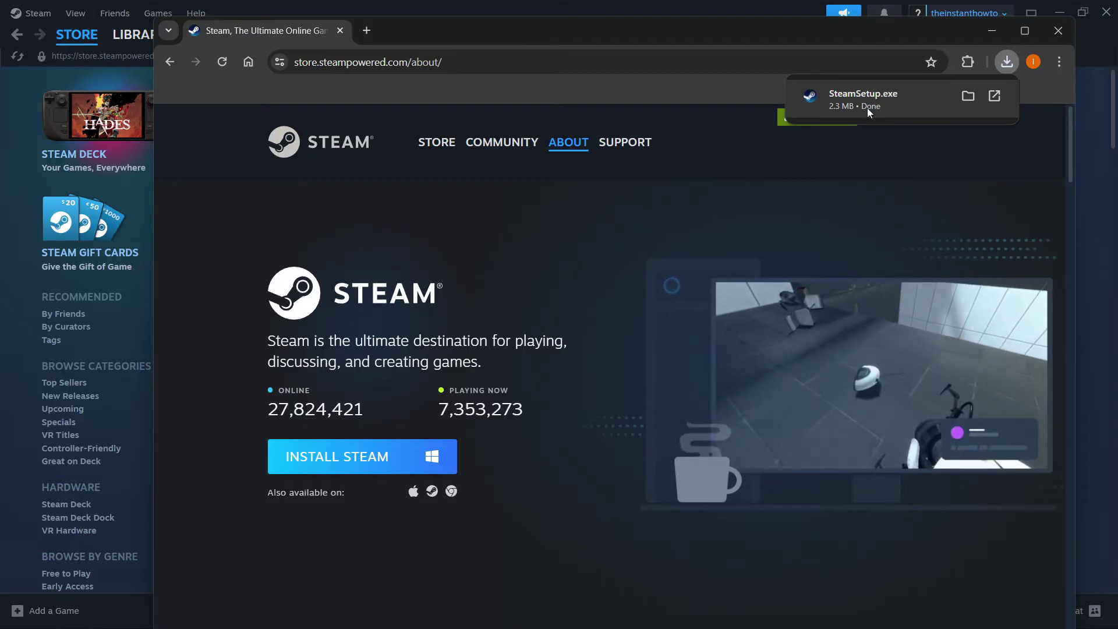
click(867, 107)
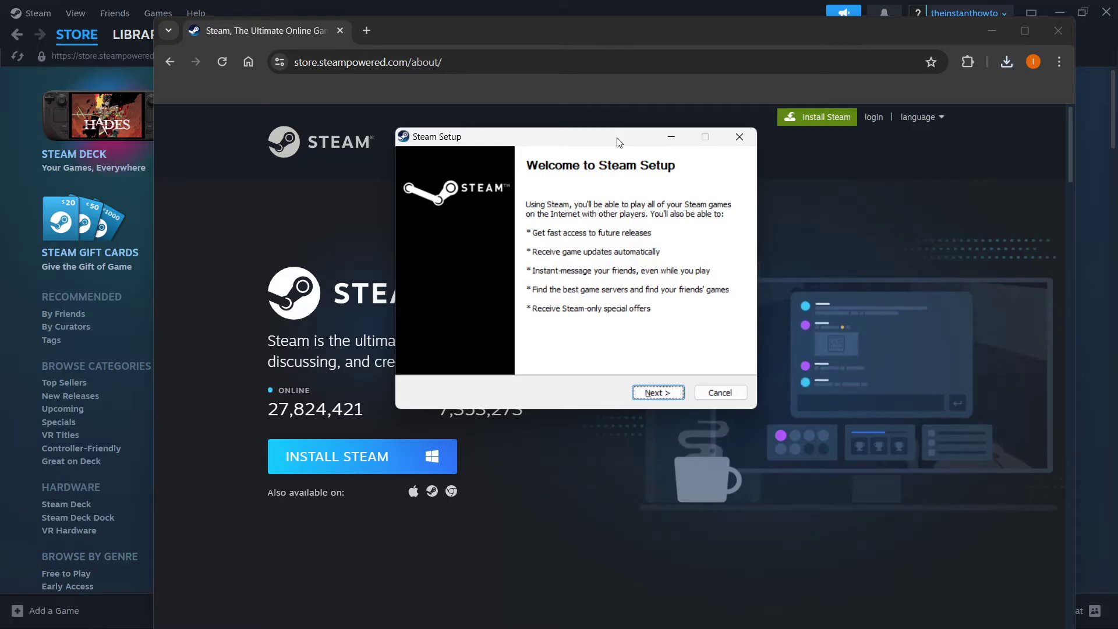
drag(594, 145, 585, 141)
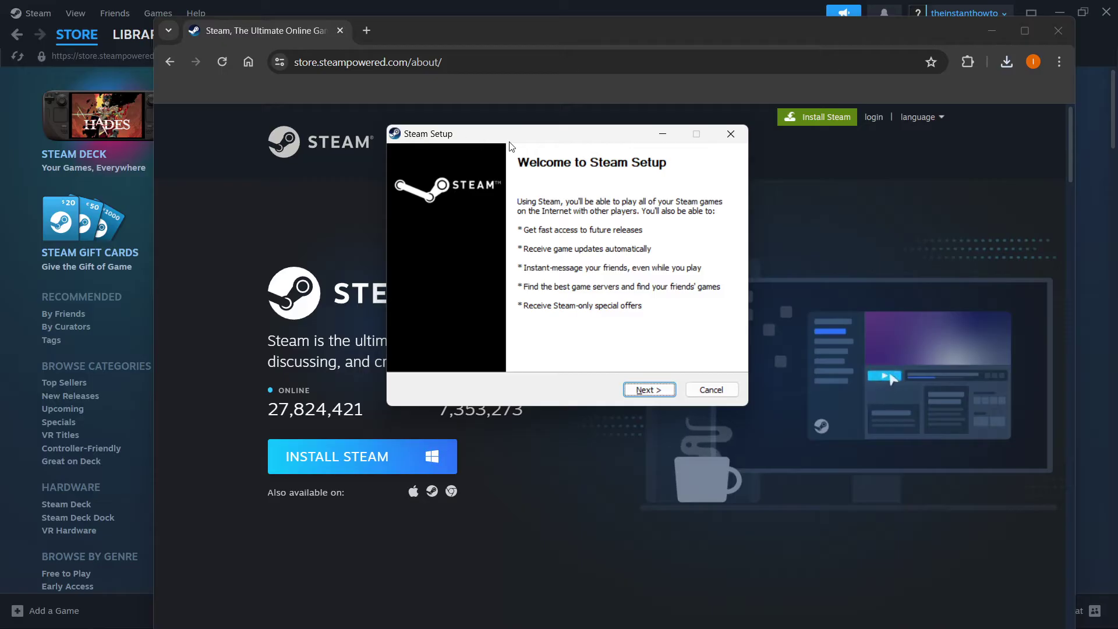
click(648, 390)
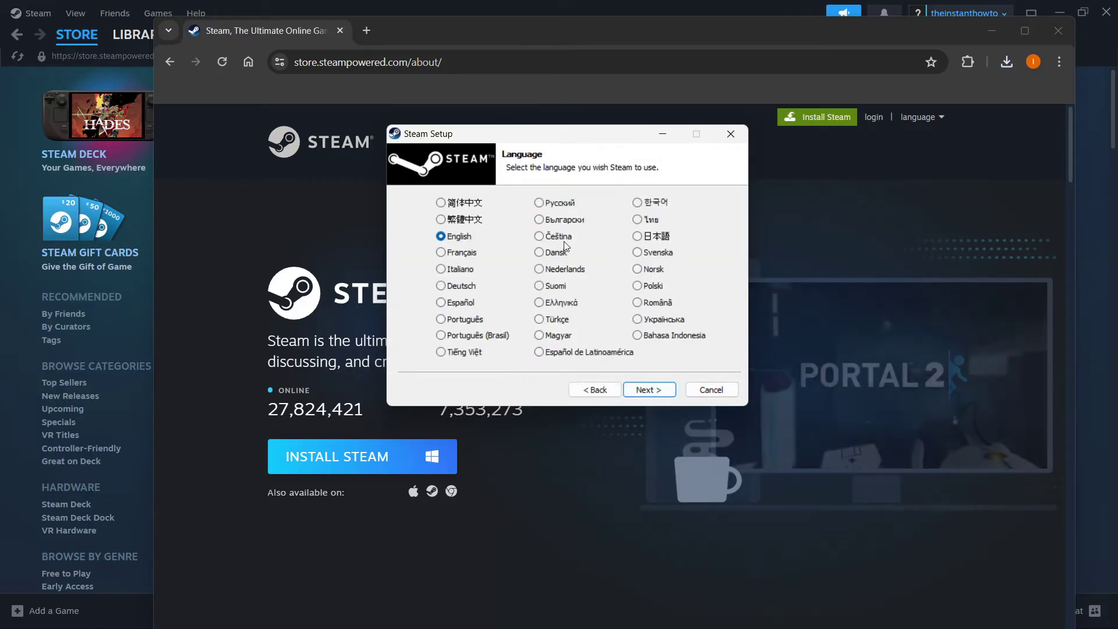
click(648, 390)
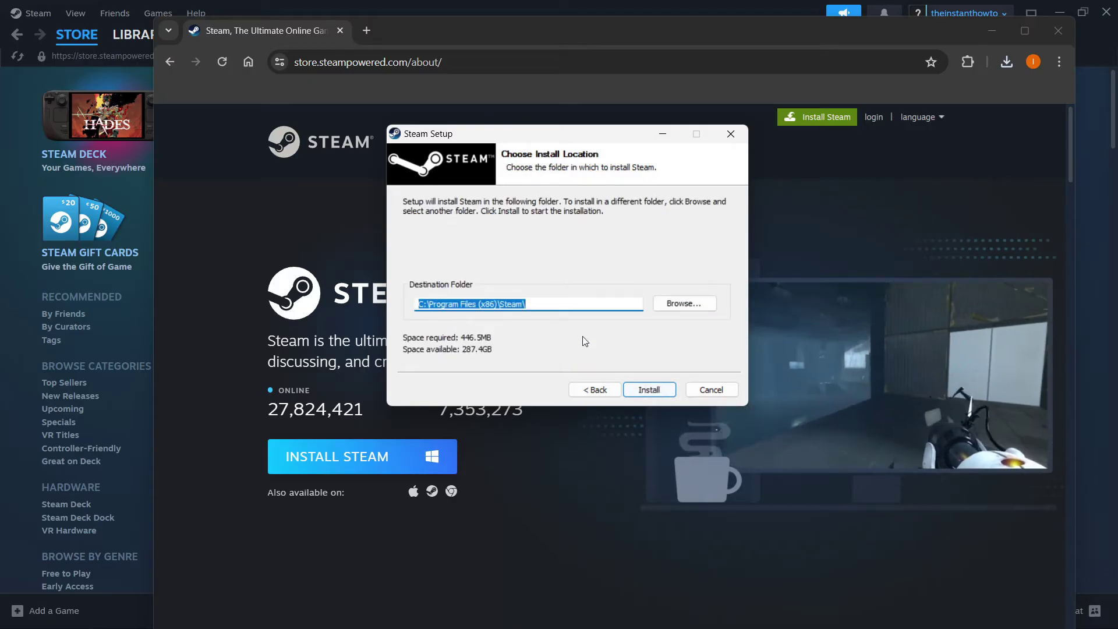
click(579, 304)
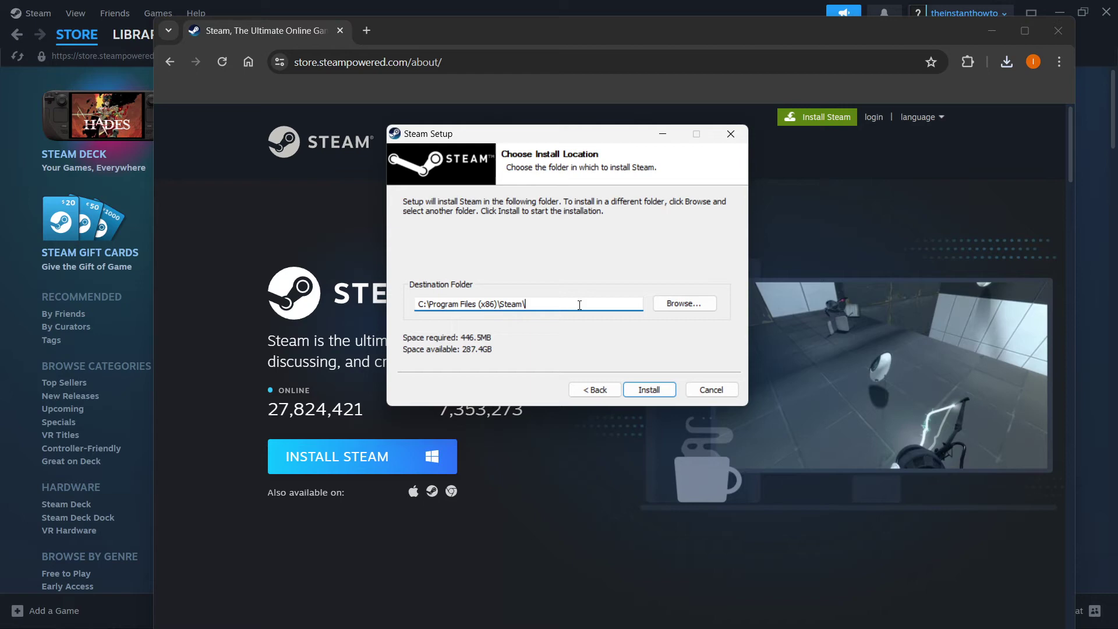
drag(548, 304, 349, 316)
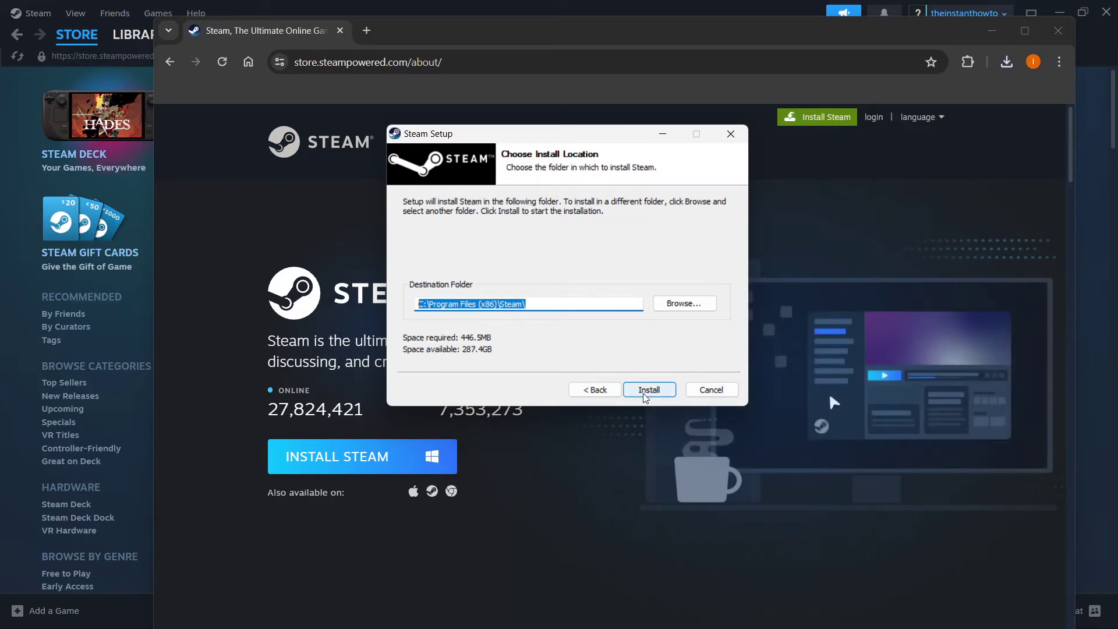
click(740, 80)
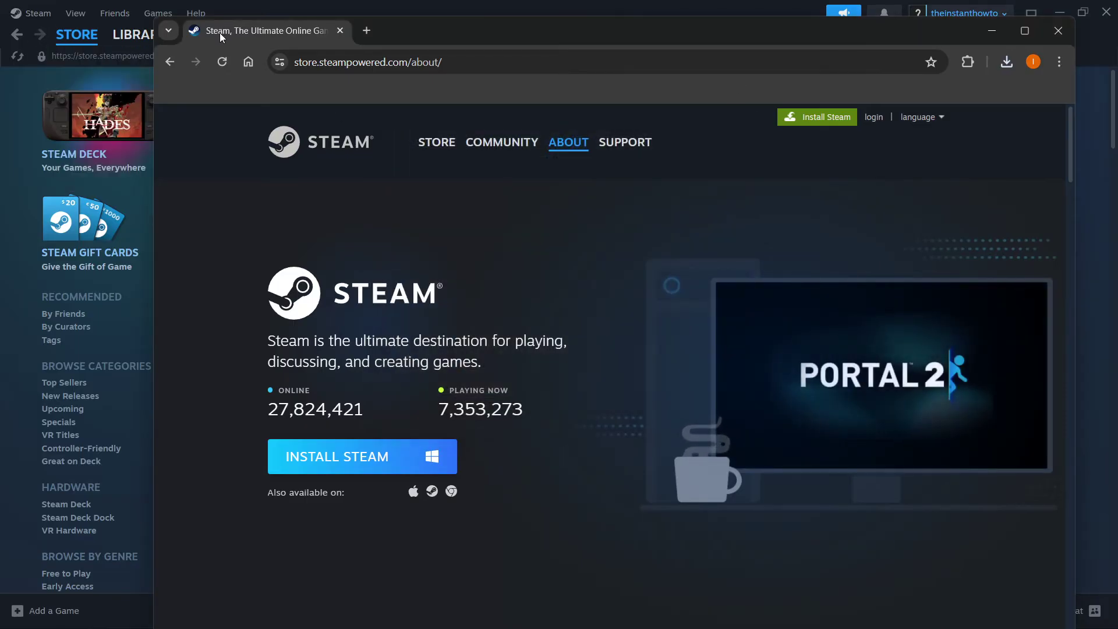
Return to the Steam client, search the store for "sonic adventure 2", and open the Sonic Adventure 2 page.
drag(219, 32, 1117, 70)
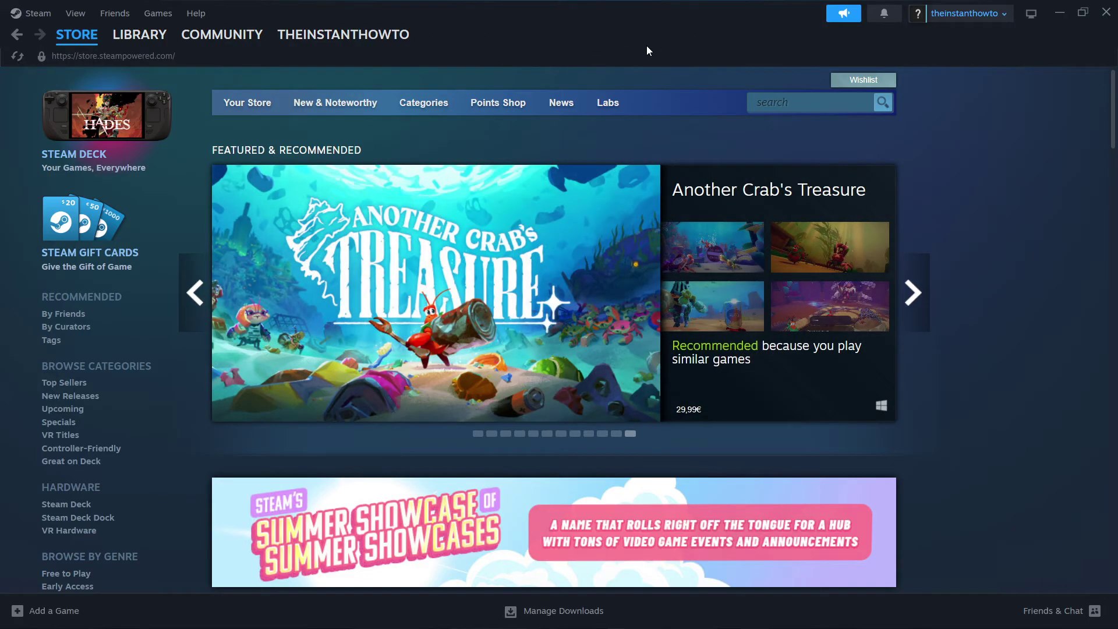
click(71, 39)
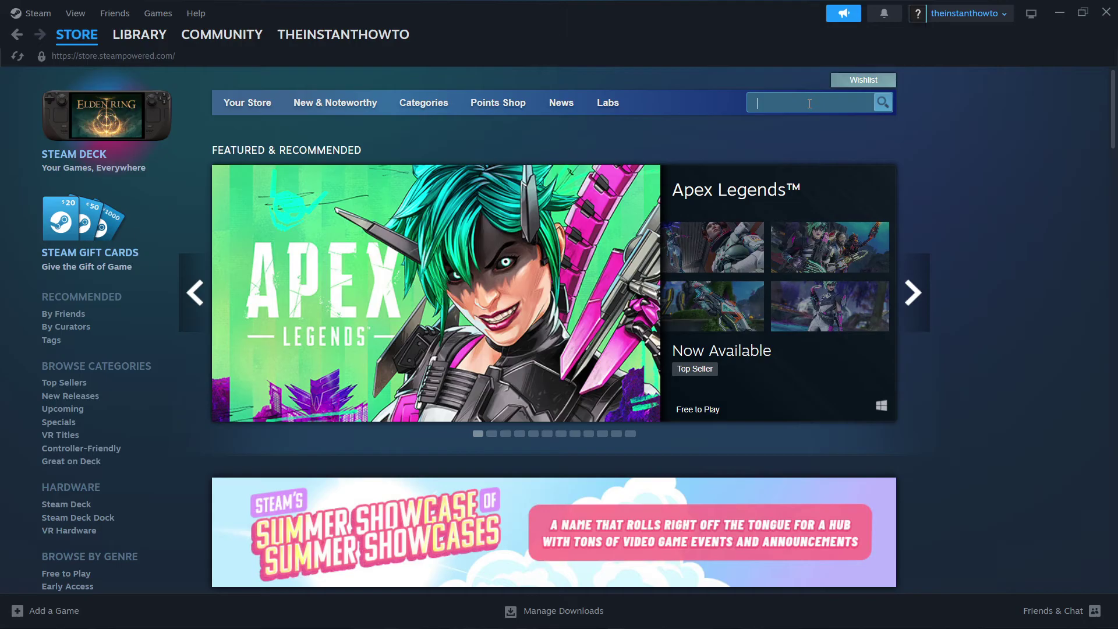
text(sonic ad)
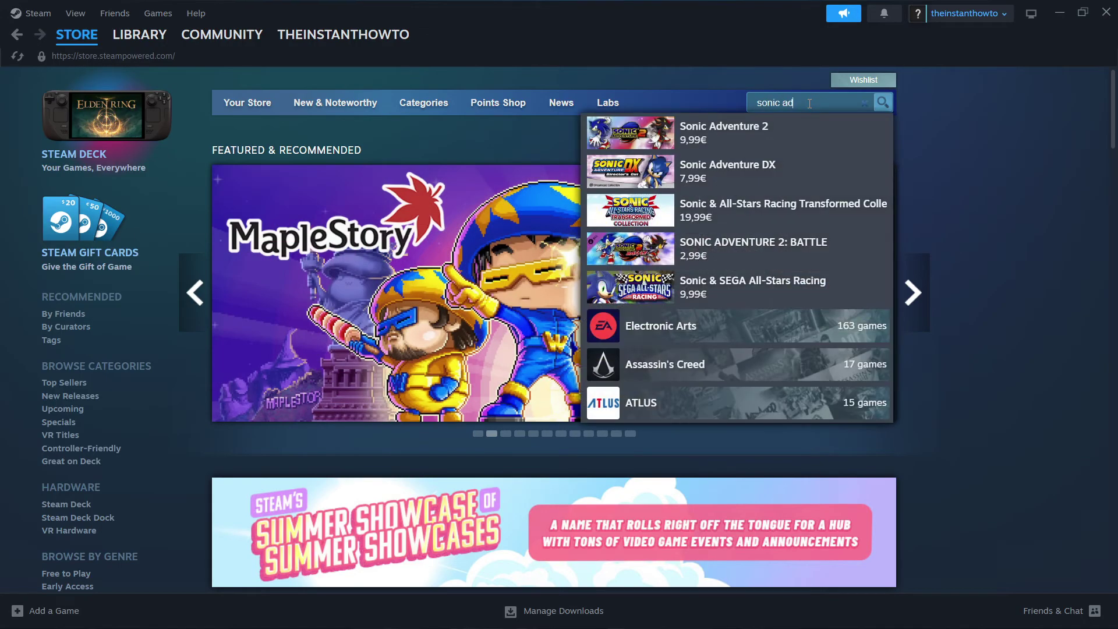
text(venture 2)
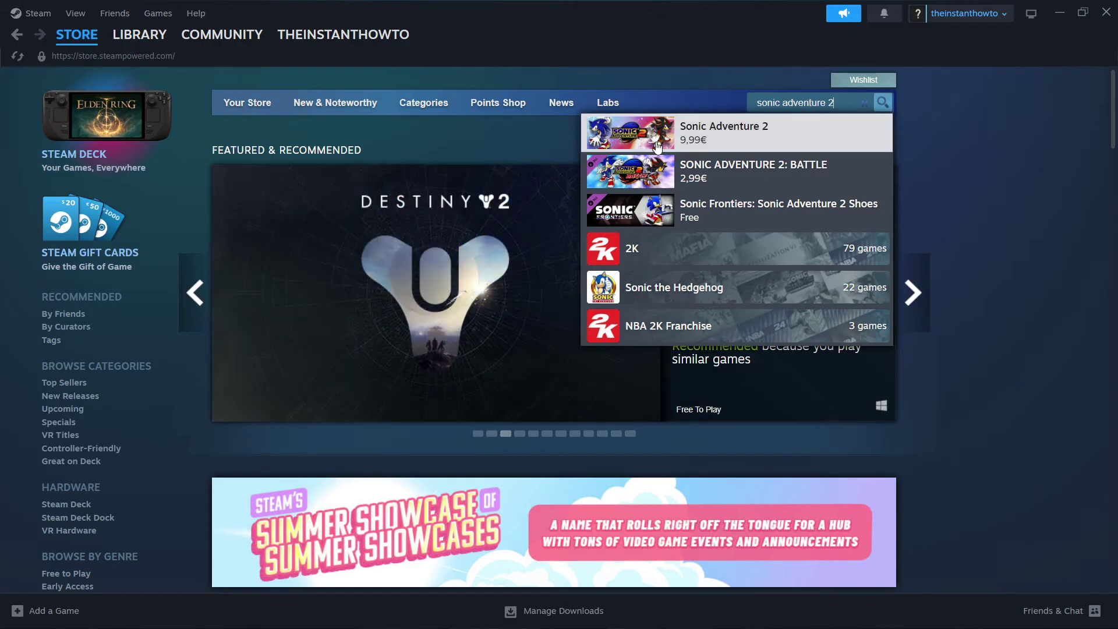
click(734, 144)
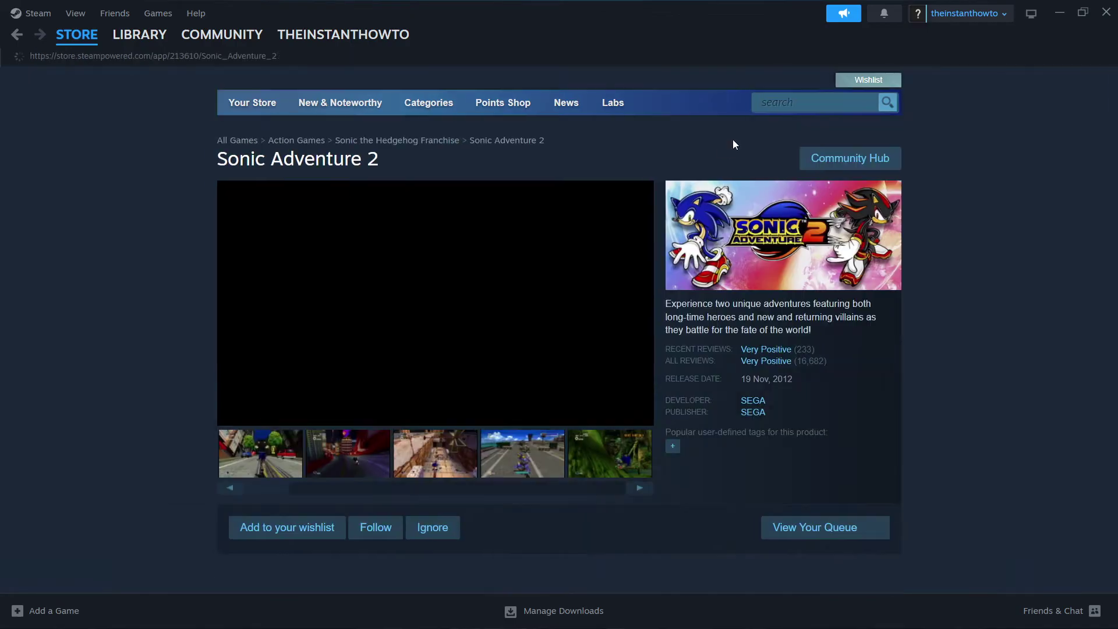
Add the standalone Sonic Adventure 2 game to the cart and open the shopping cart.
scroll(178, 251, down, 1)
scroll(178, 244, down, 6)
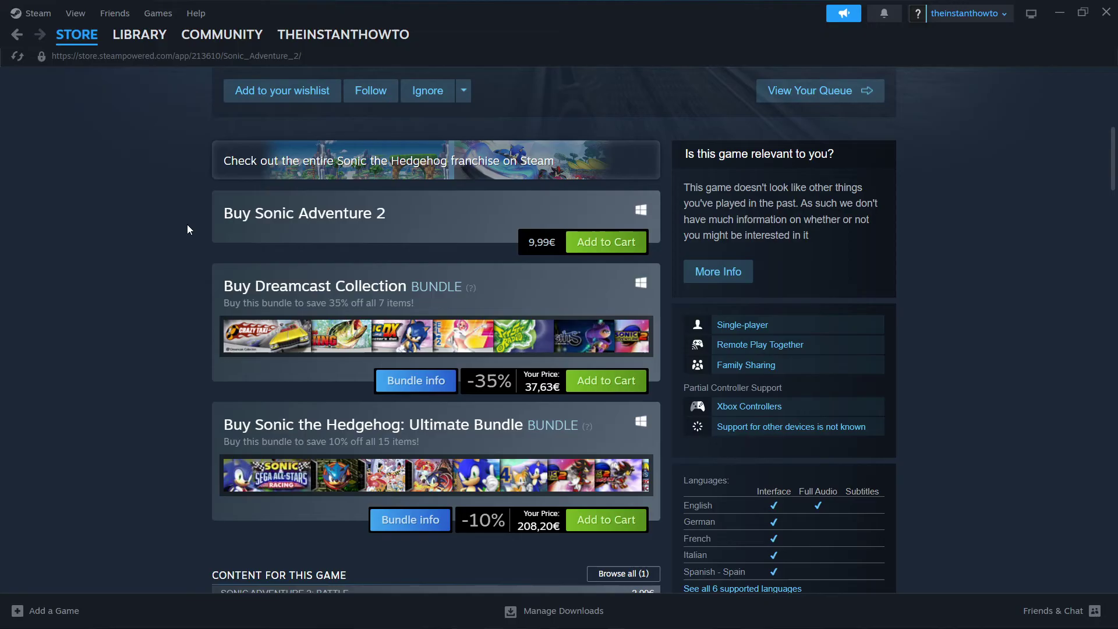
drag(219, 212, 421, 211)
click(422, 211)
click(618, 245)
click(633, 416)
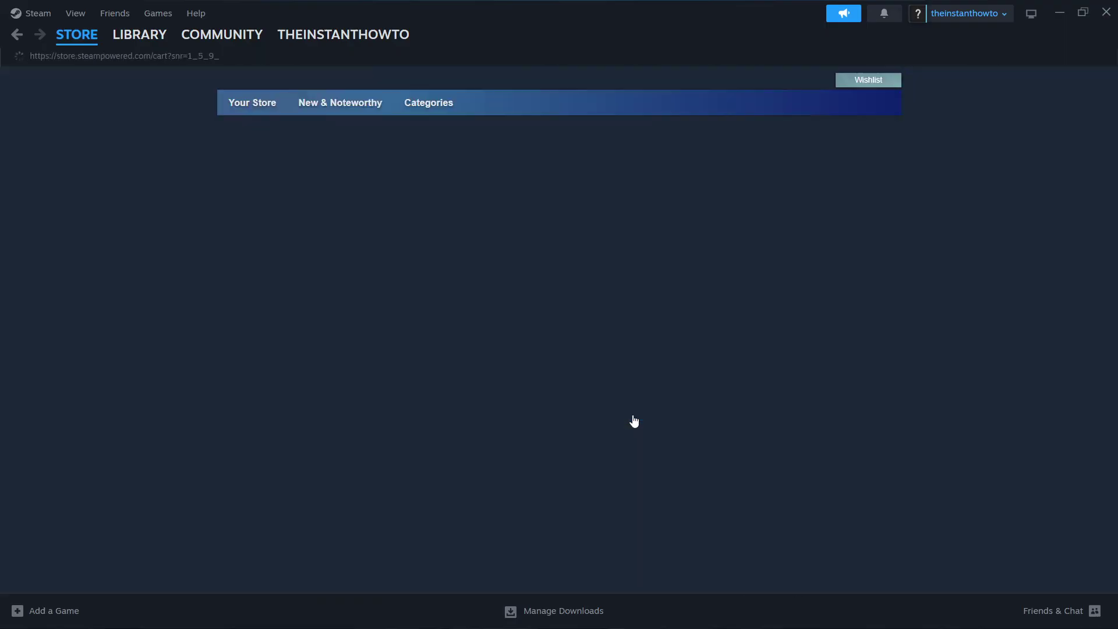
Assign the Sonic Adventure 2 purchase to "For my account" and continue to payment, keeping PayPal as the payment method.
click(441, 272)
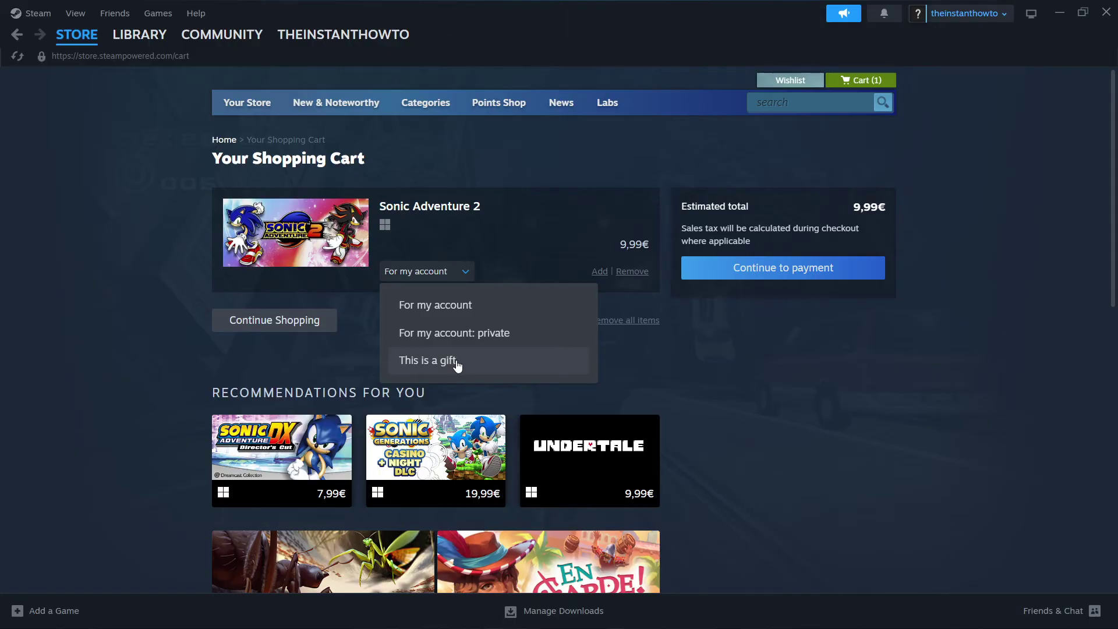
click(460, 305)
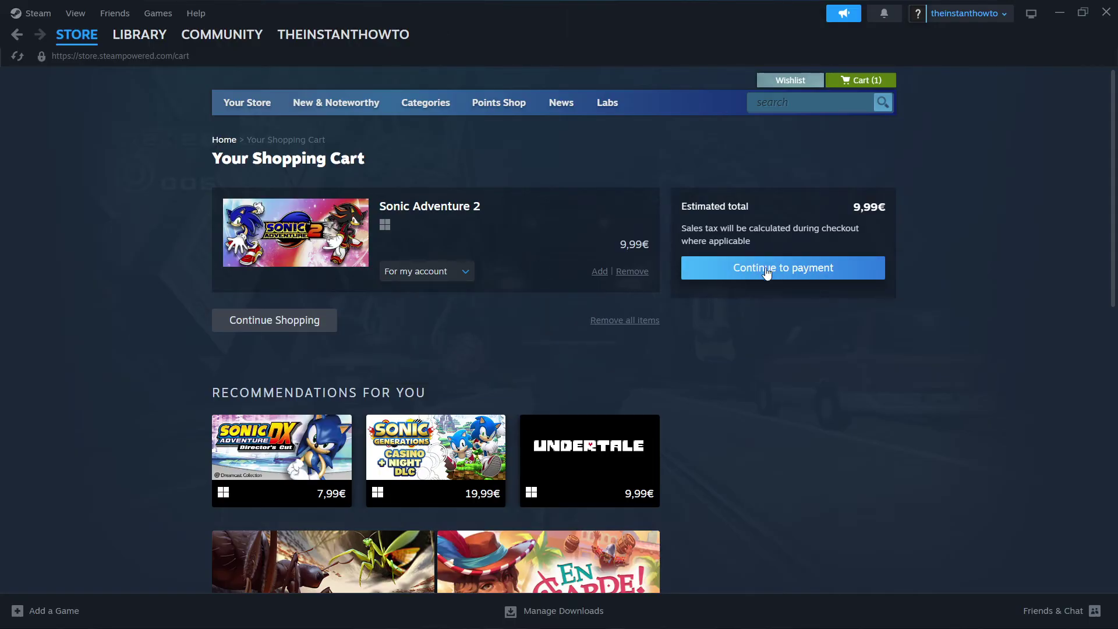
click(780, 278)
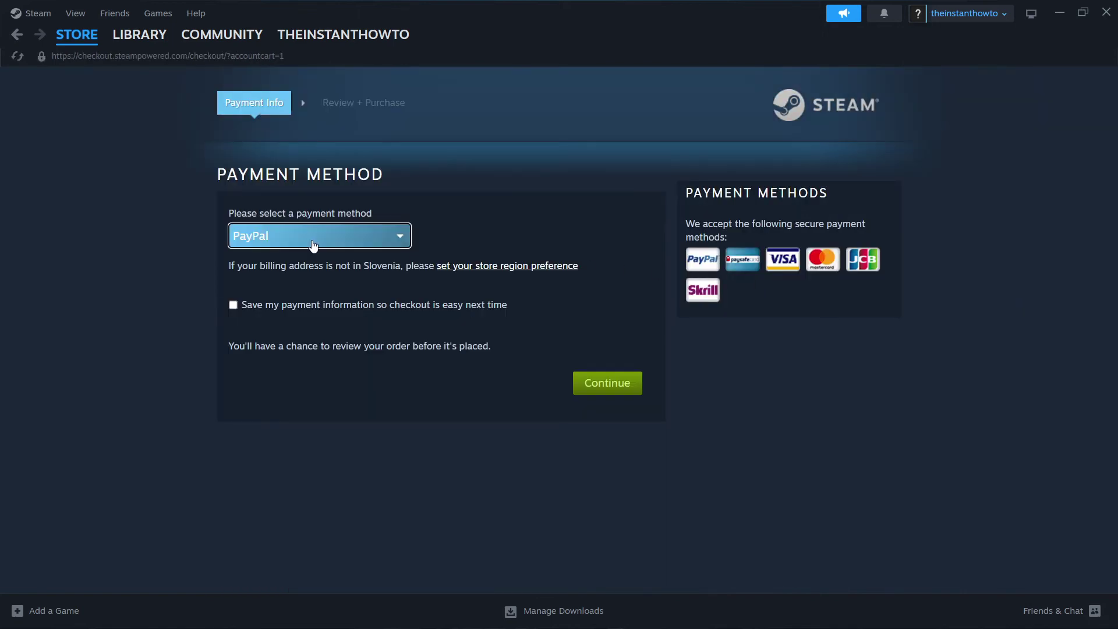
click(313, 245)
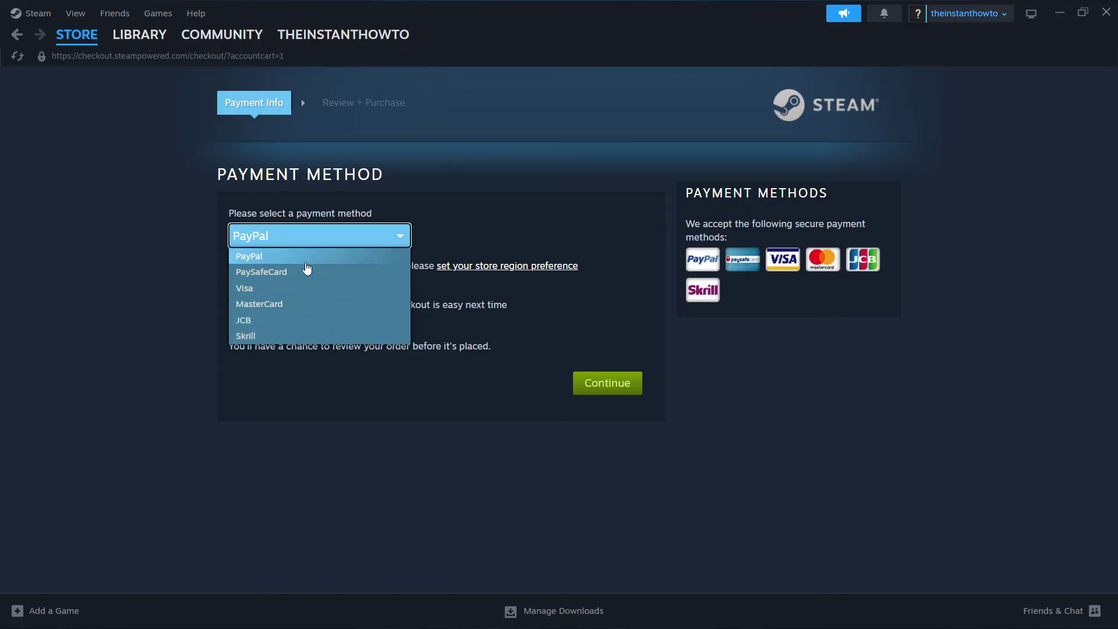
click(317, 233)
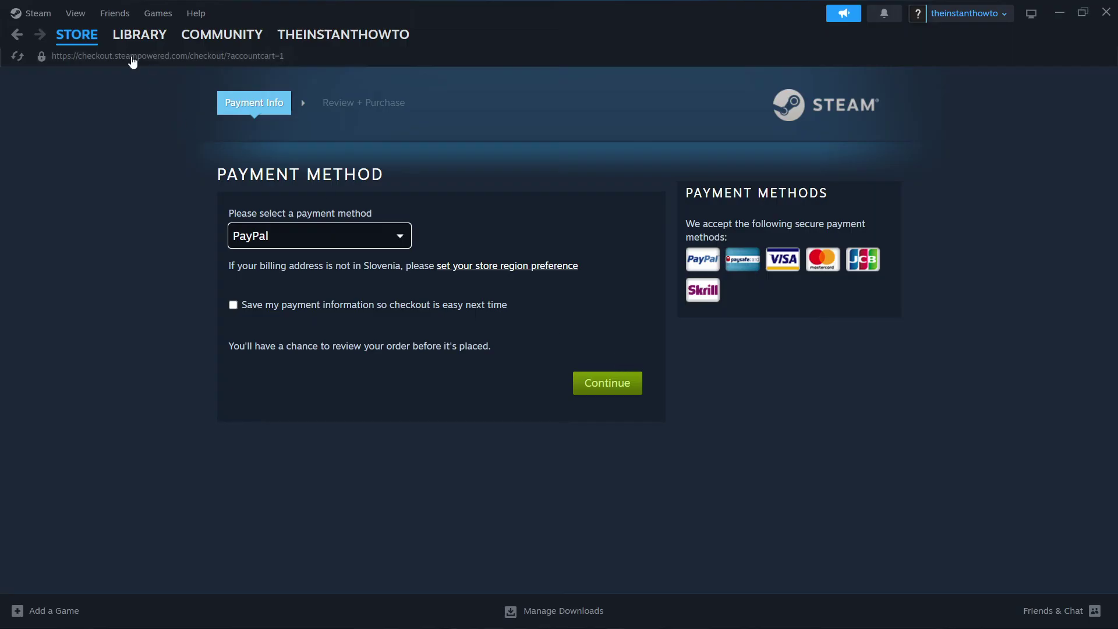
Open the game library, view the install options for Call of Duty, and close the dialog without installing.
click(139, 38)
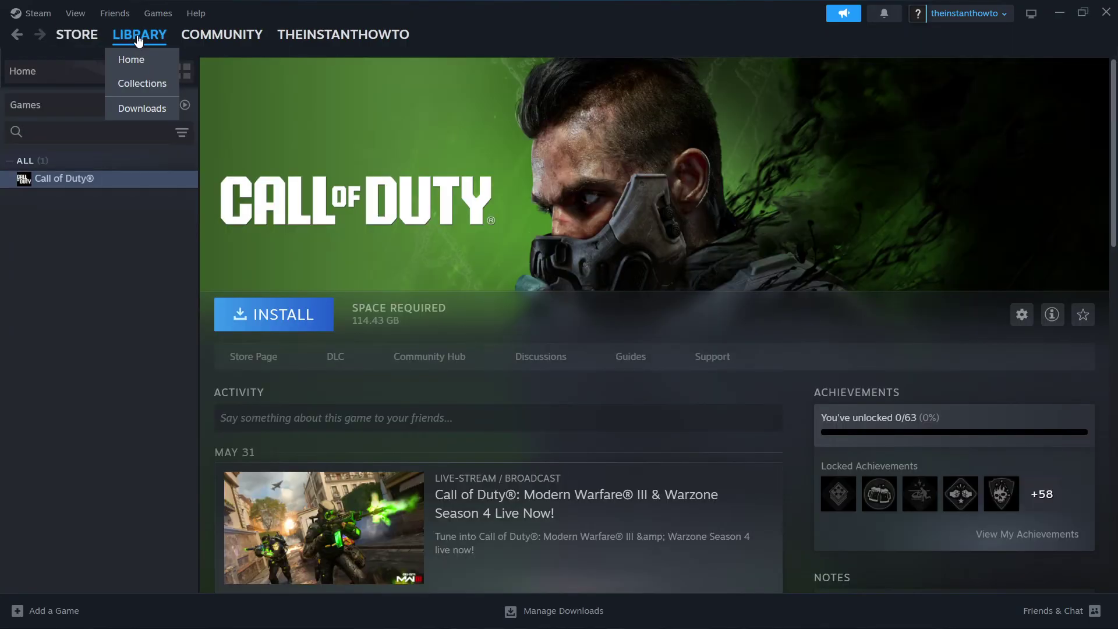
click(17, 110)
click(41, 114)
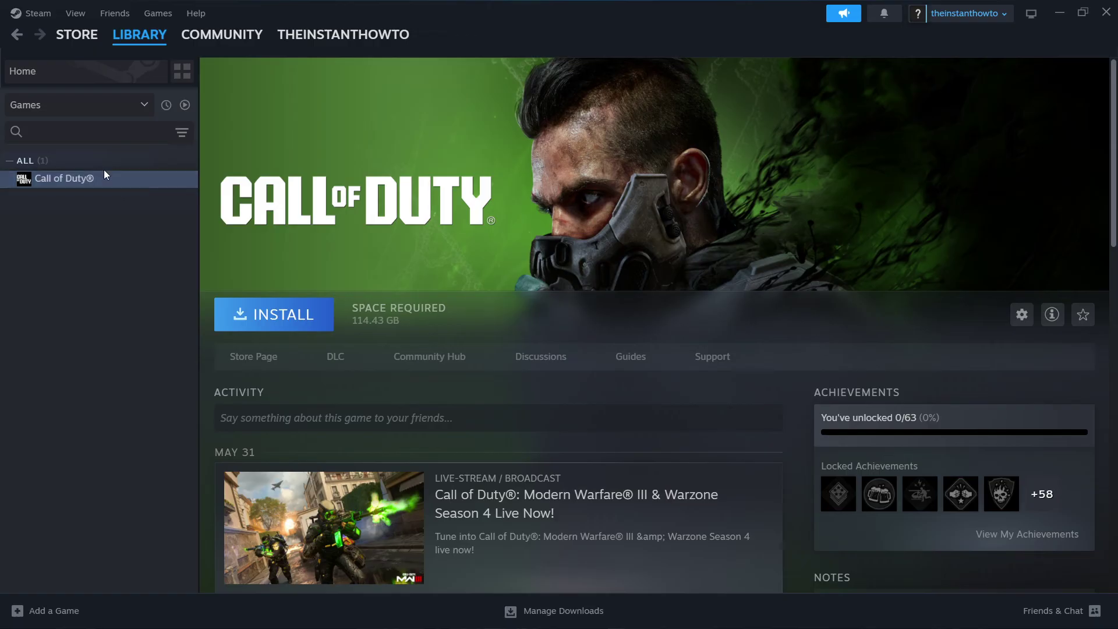
click(286, 318)
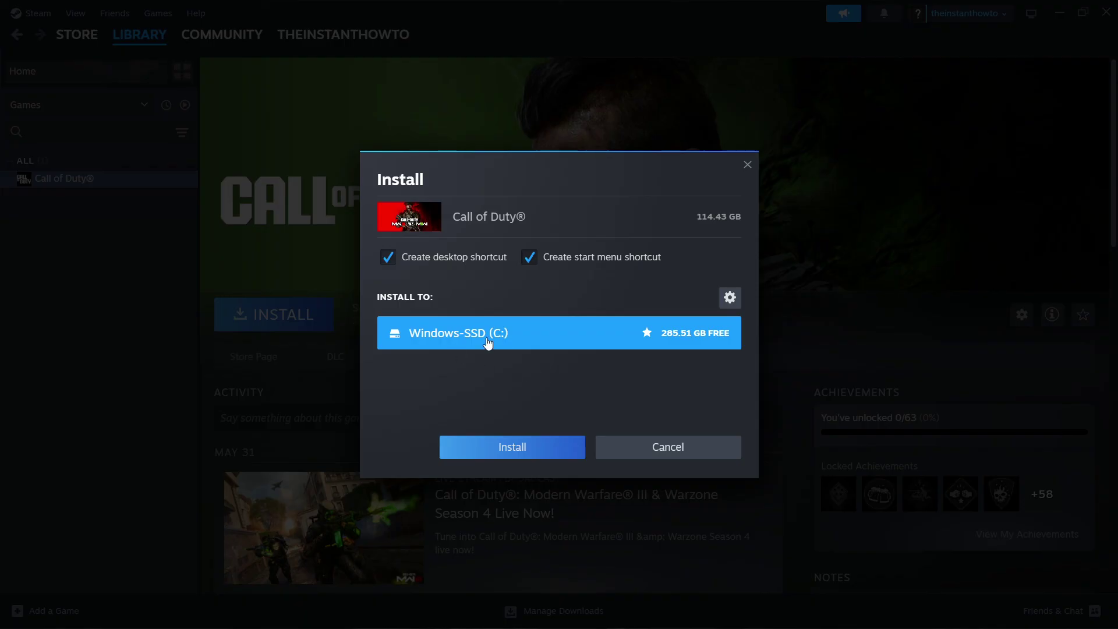
click(747, 167)
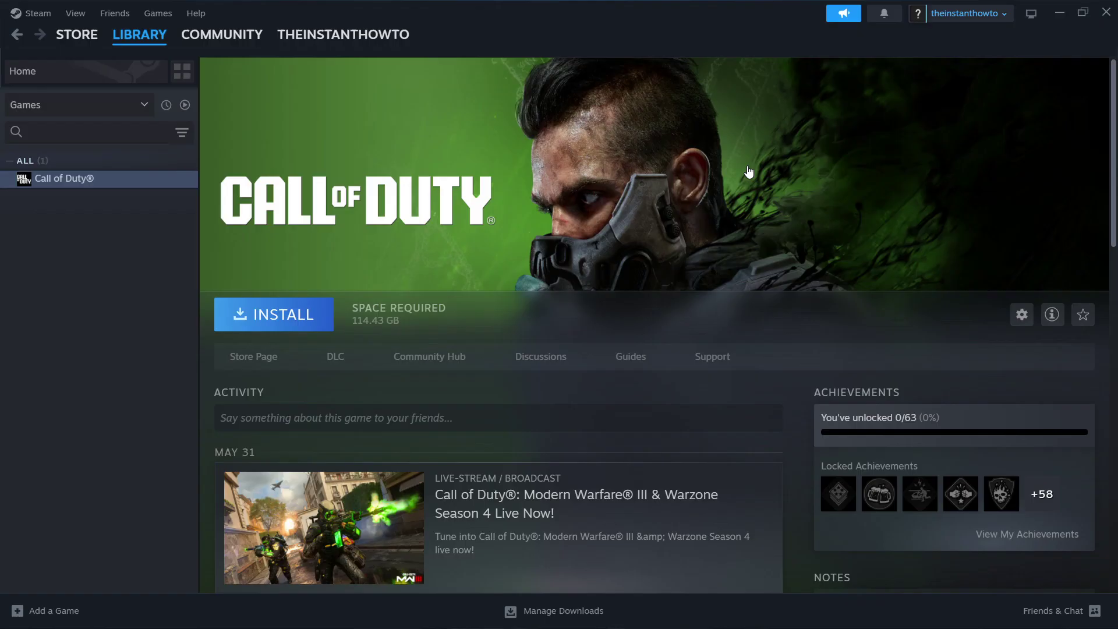